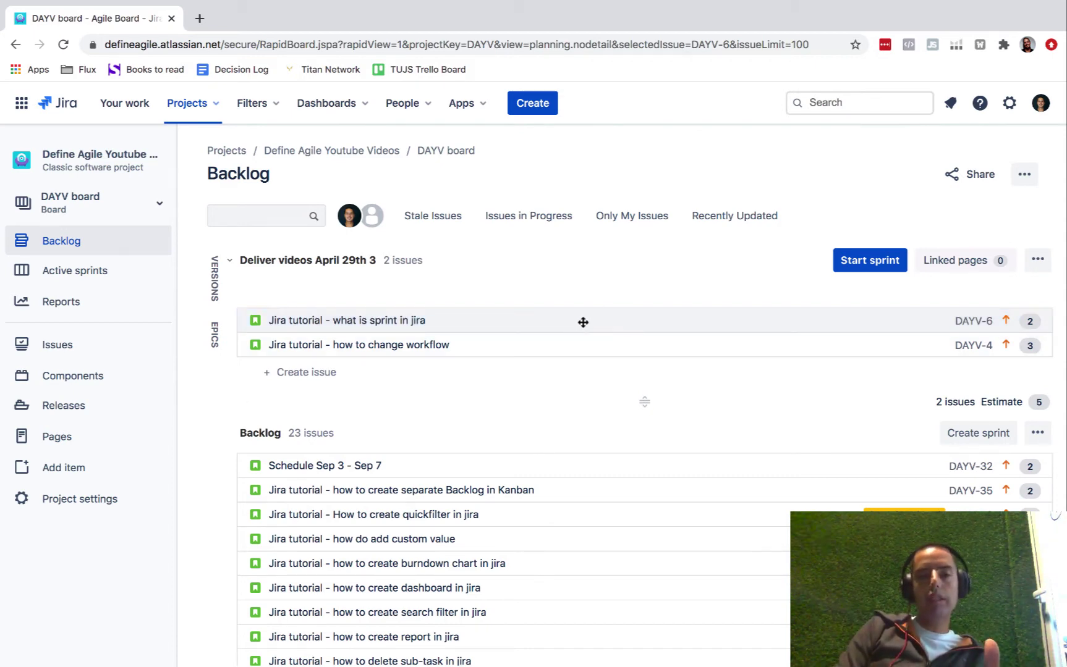
# Open the full page of "Jira tutorial - what is sprint in jira" and begin a bulk Move Issues operation on its subtask
pyautogui.click(564, 327)
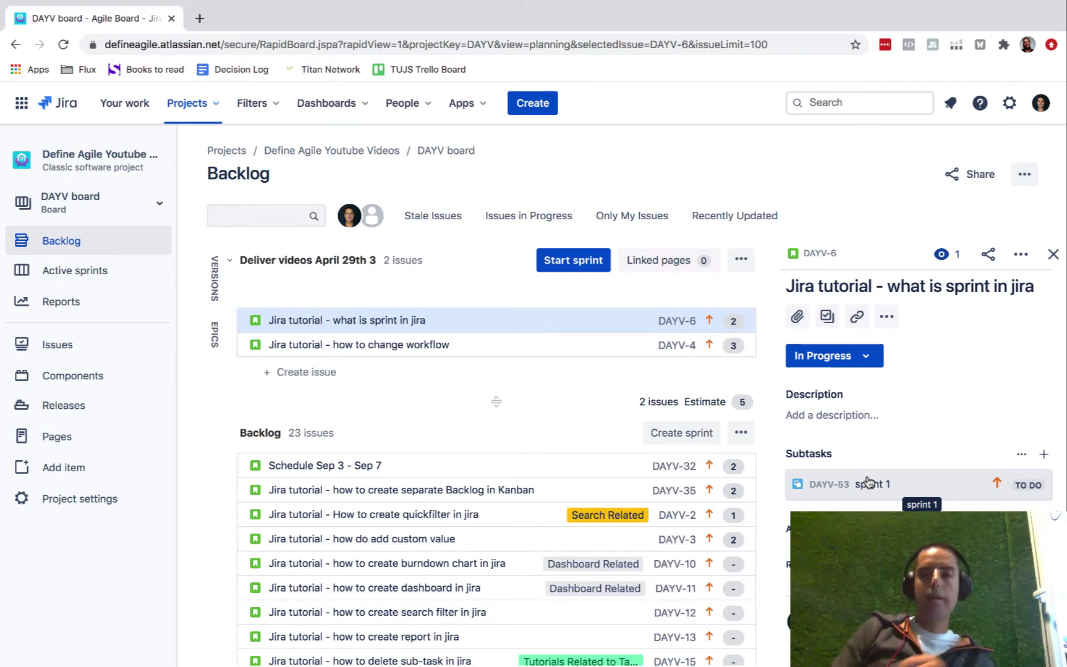
pyautogui.click(816, 256)
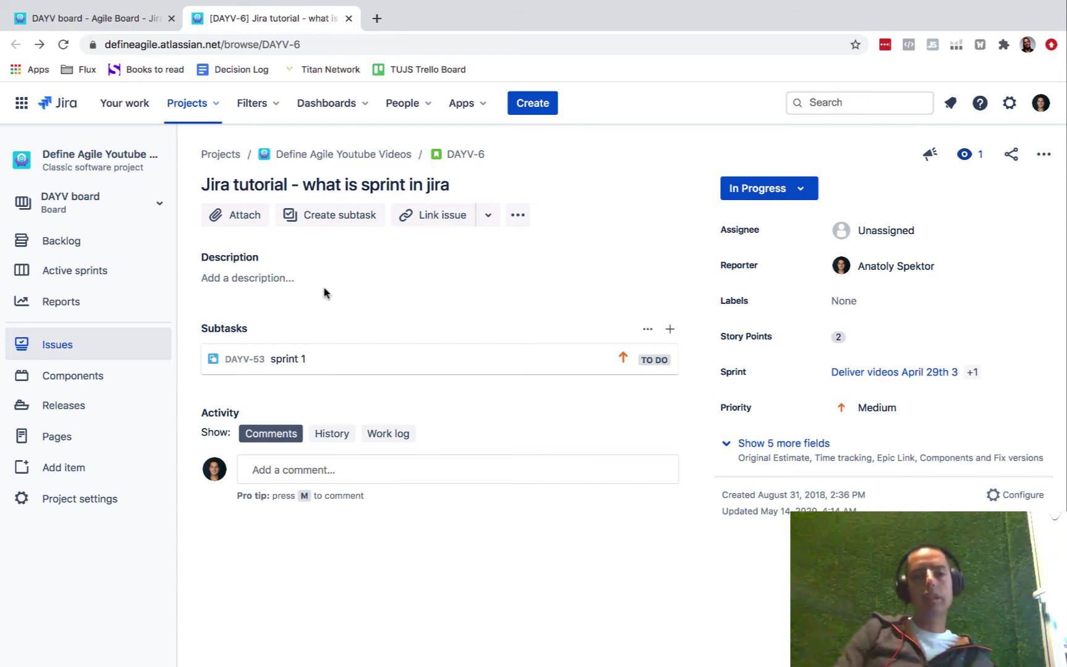
pyautogui.click(647, 330)
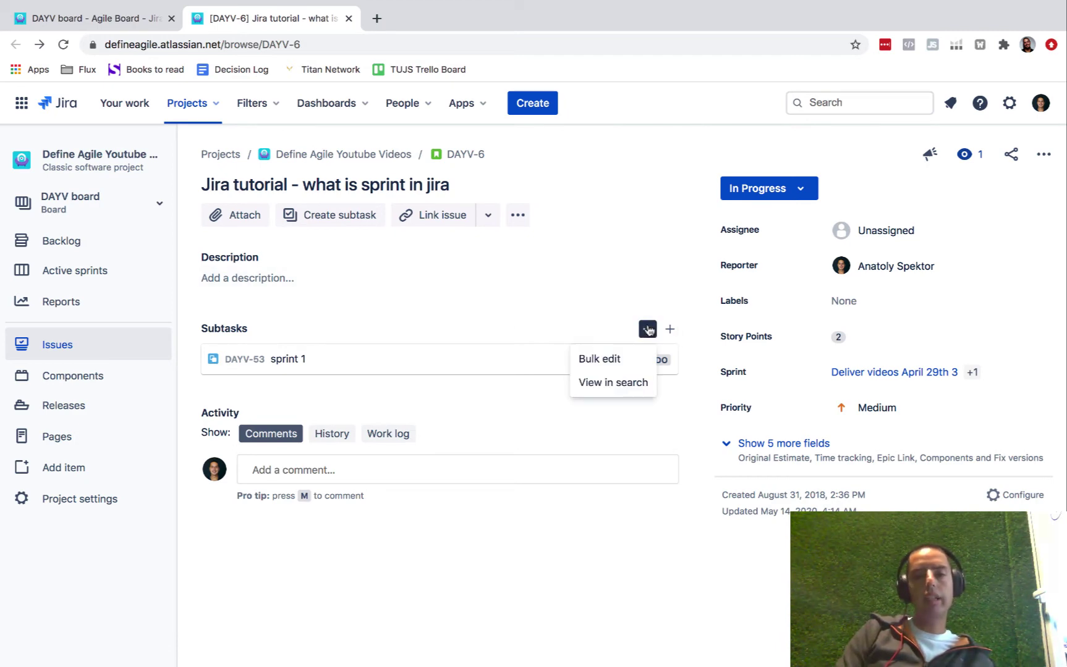
pyautogui.click(613, 360)
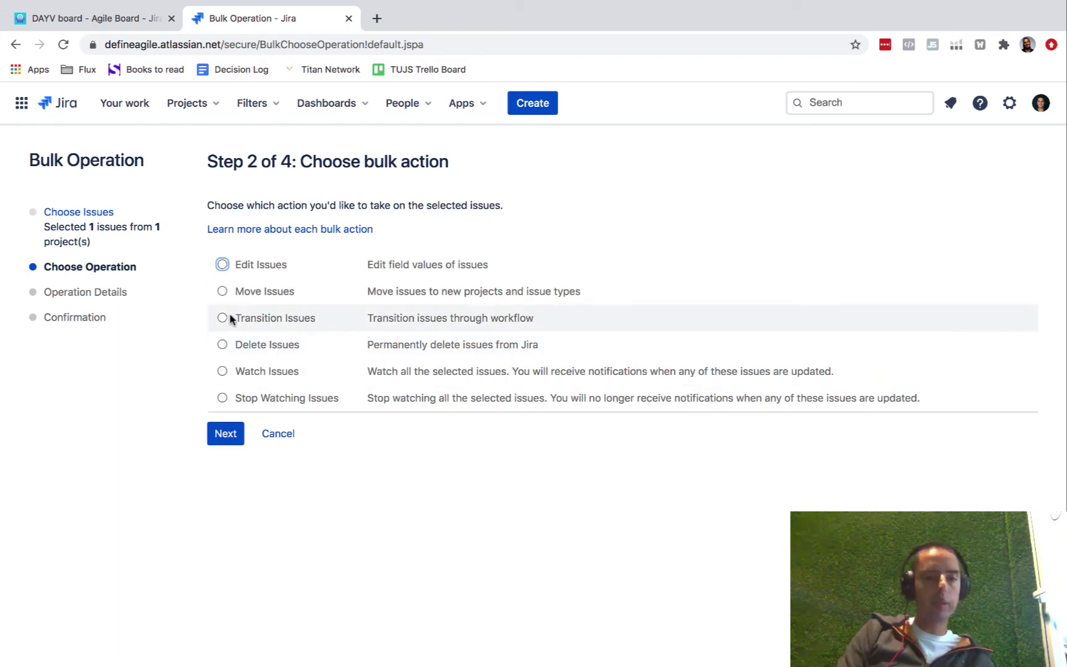
pyautogui.click(222, 292)
pyautogui.click(226, 435)
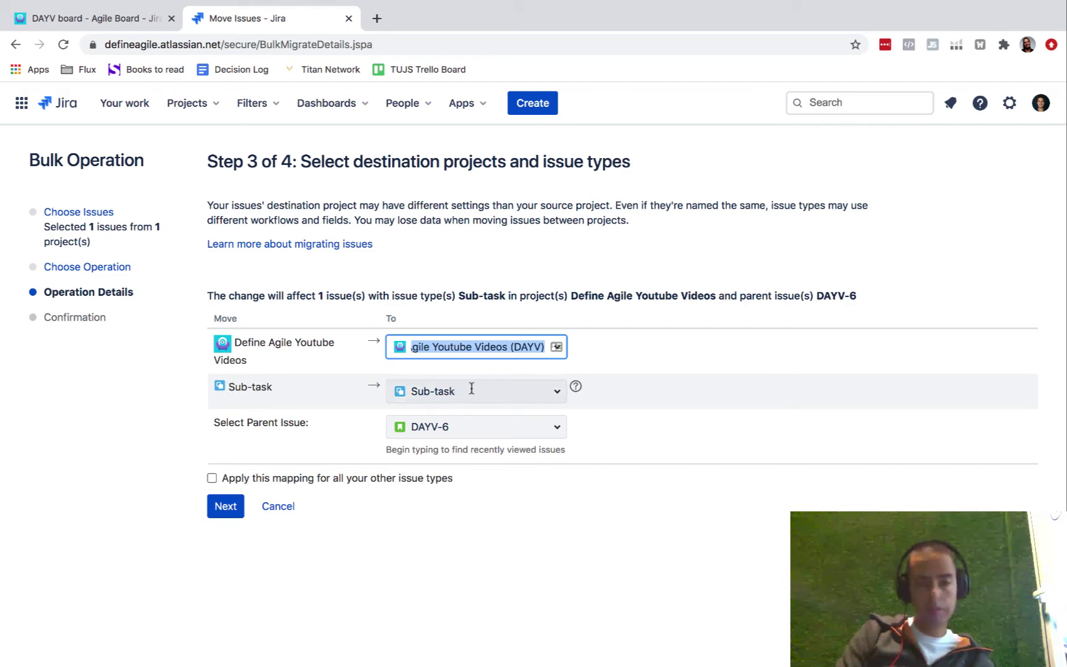
# Set the destination issue type to Story, keep the same project, and confirm the bulk move through to completion
pyautogui.click(514, 387)
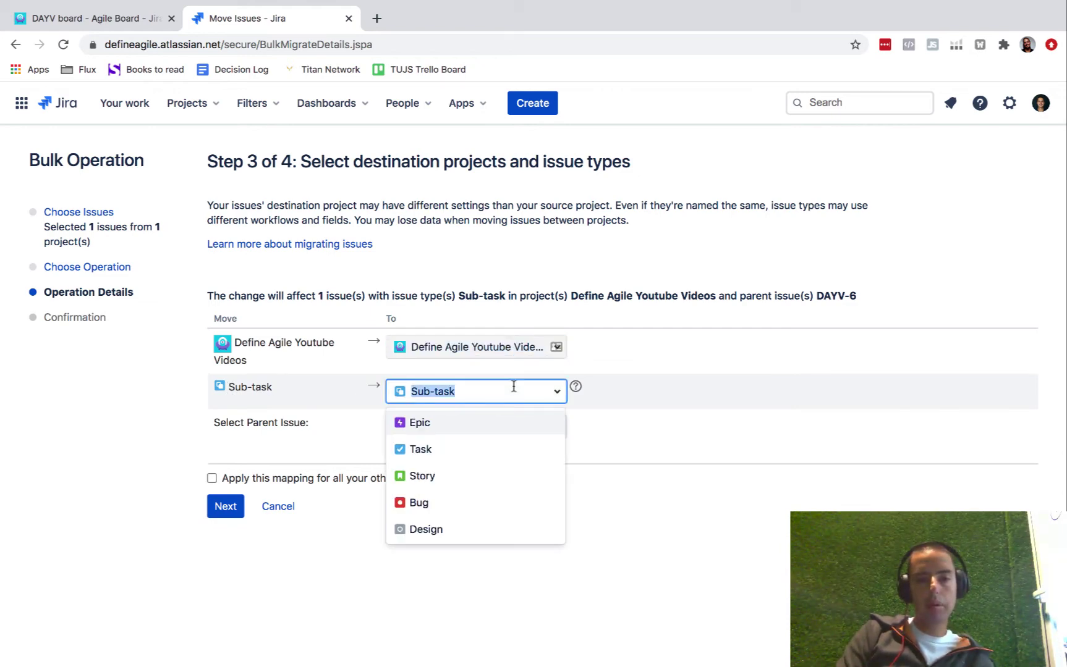
pyautogui.click(484, 476)
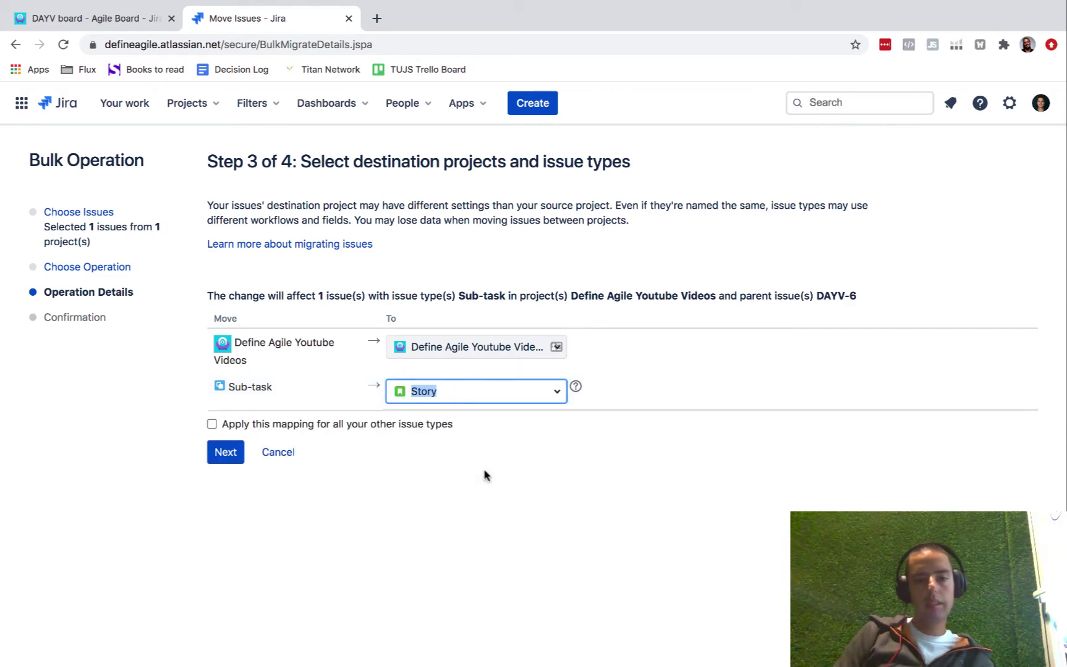
pyautogui.click(486, 475)
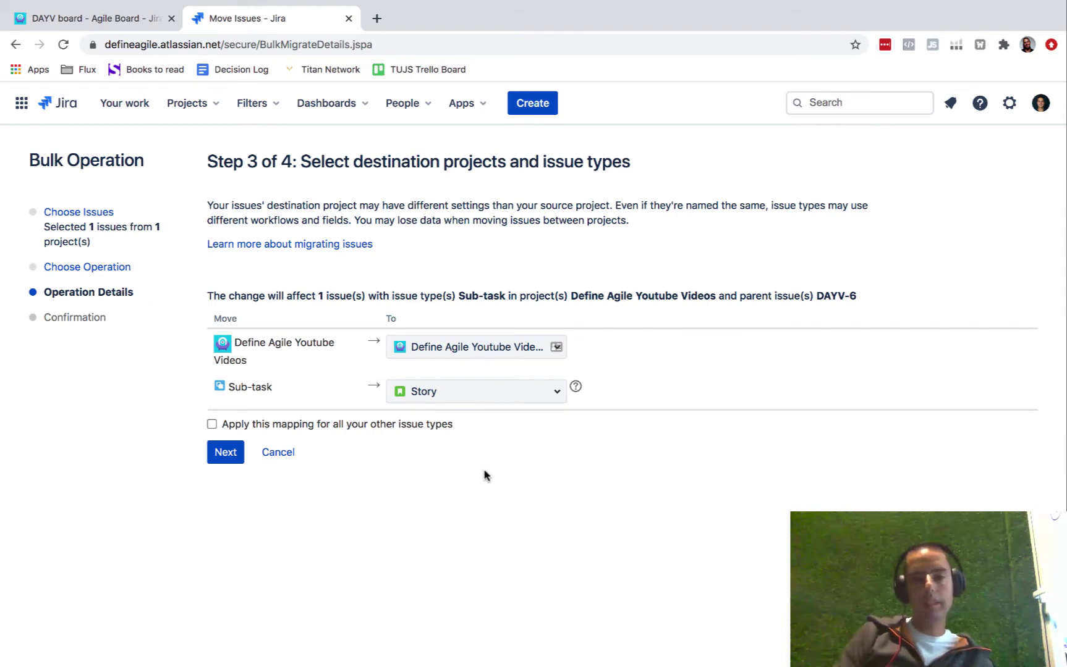
pyautogui.click(221, 454)
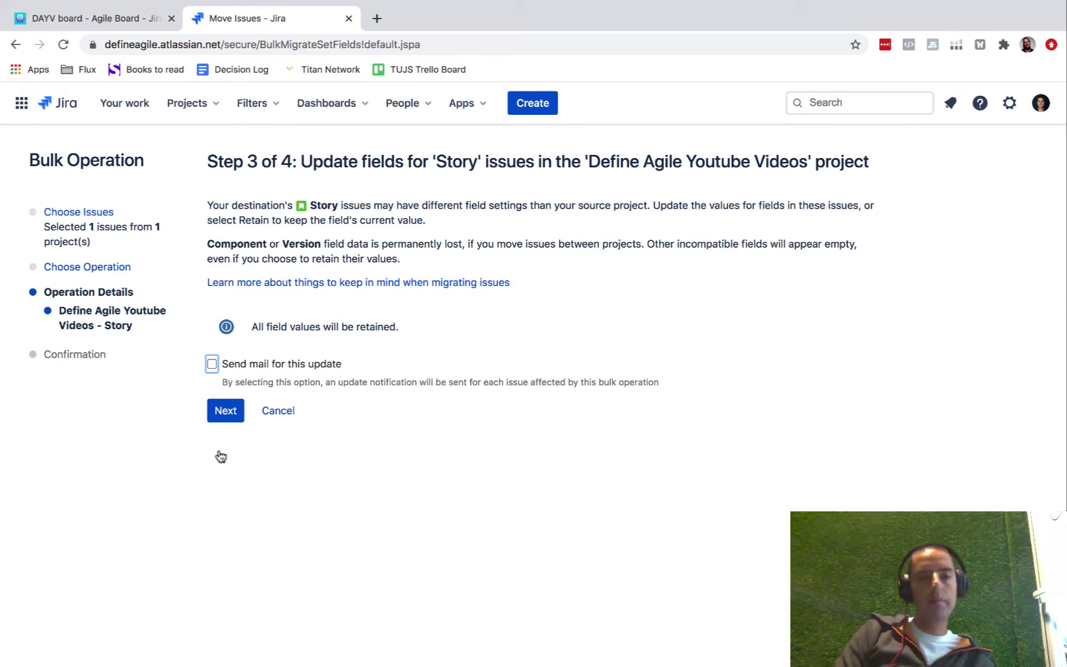
pyautogui.click(224, 411)
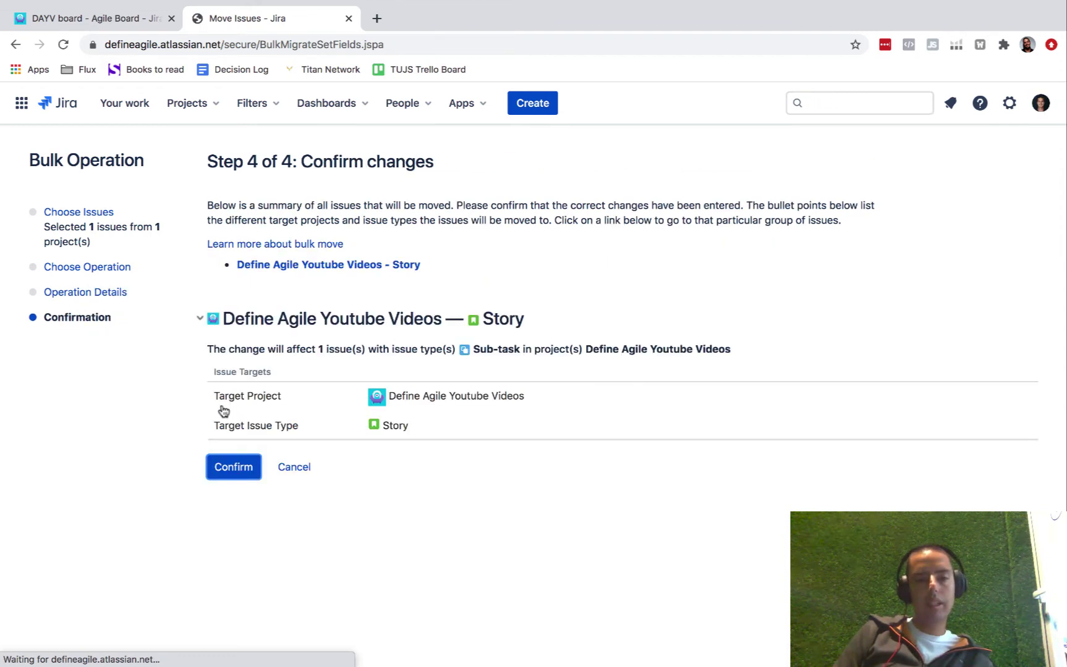
pyautogui.click(243, 473)
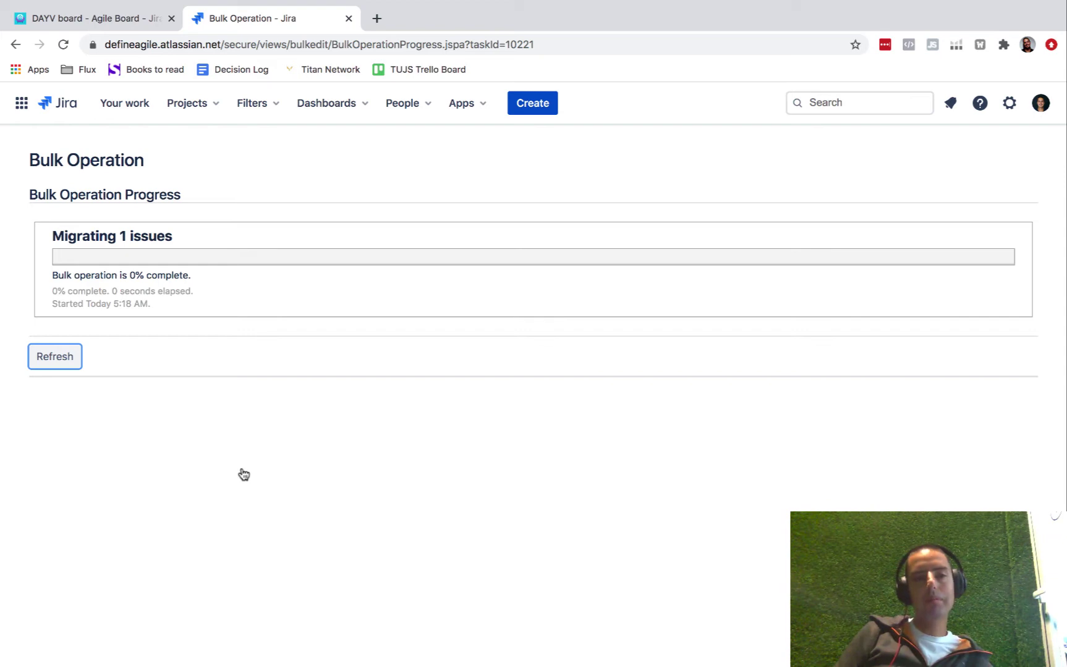
pyautogui.click(72, 369)
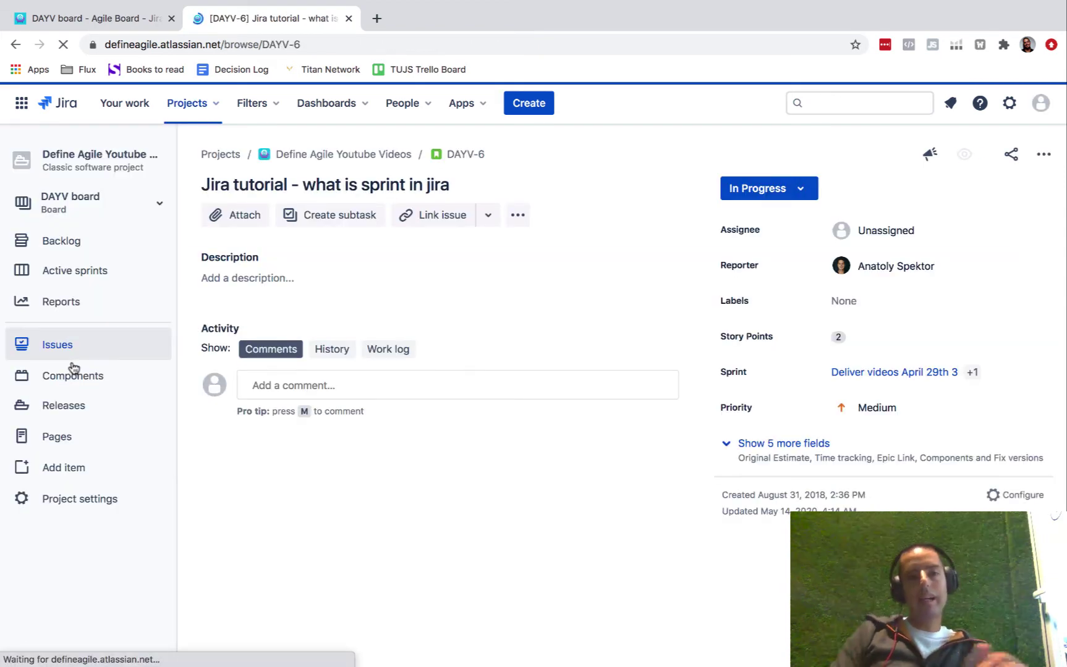
# Return to the project backlog and open the details of the converted "sprint 1" issue
pyautogui.click(332, 159)
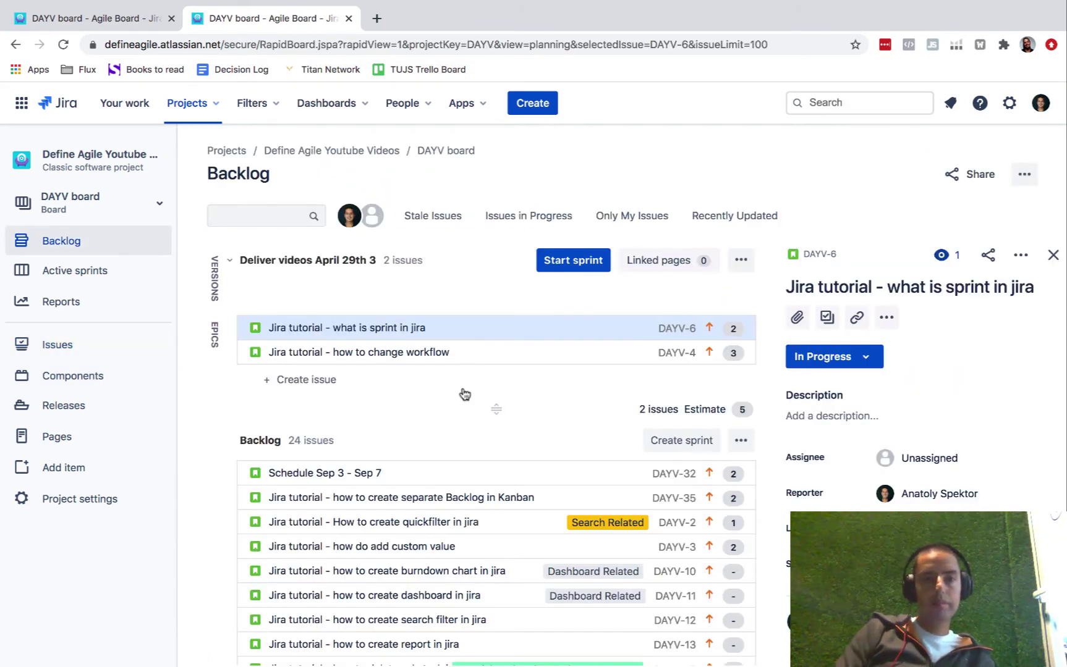
pyautogui.scroll(-7, 463, 396)
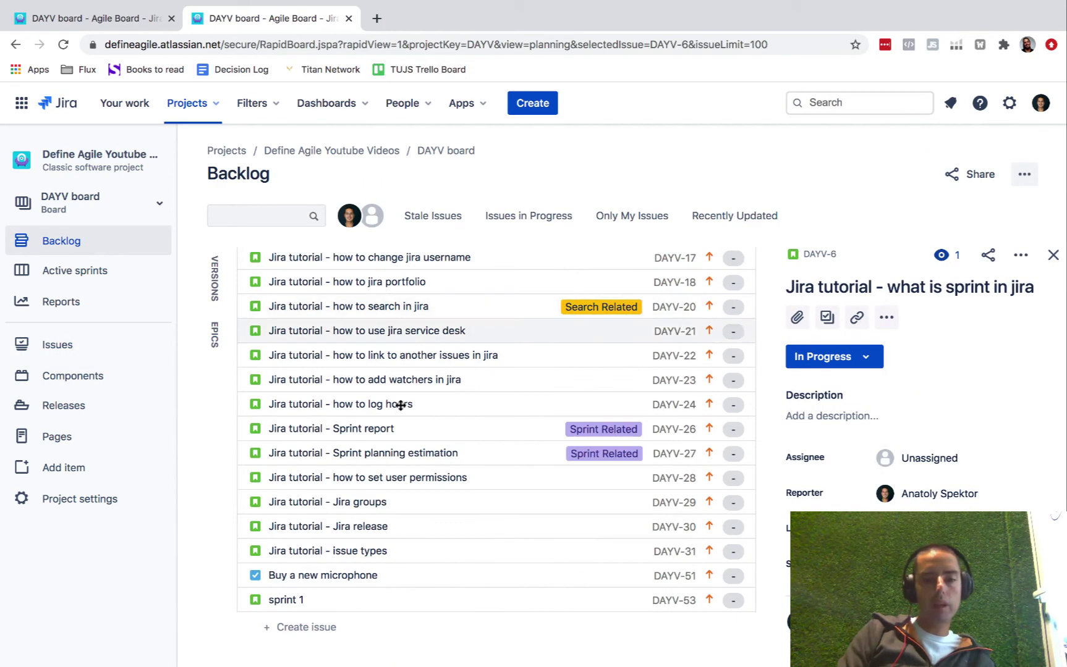
pyautogui.click(350, 605)
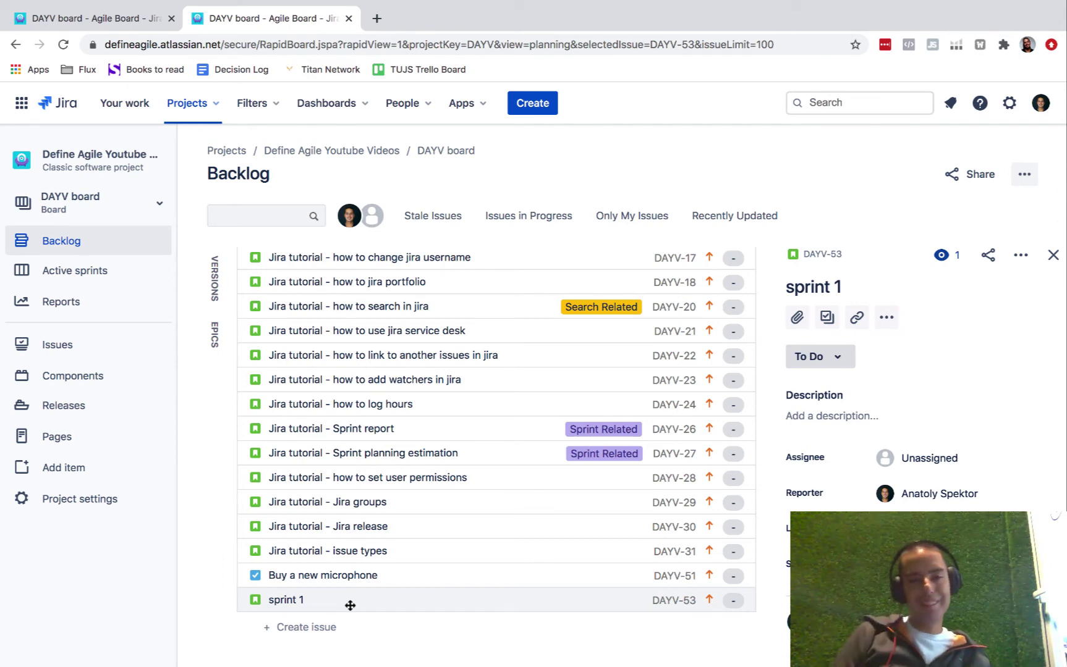
# Add a subtask named "Sprint 2" to the issue "Jira tutorial - what is sprint in jira"
pyautogui.scroll(6, 350, 606)
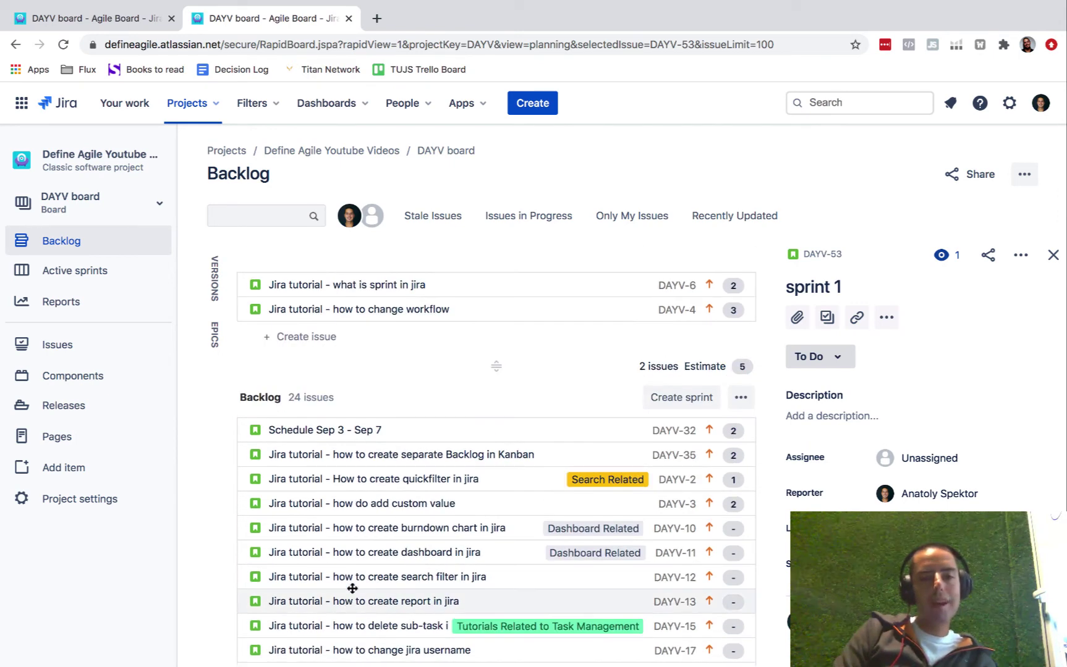
pyautogui.scroll(1, 411, 455)
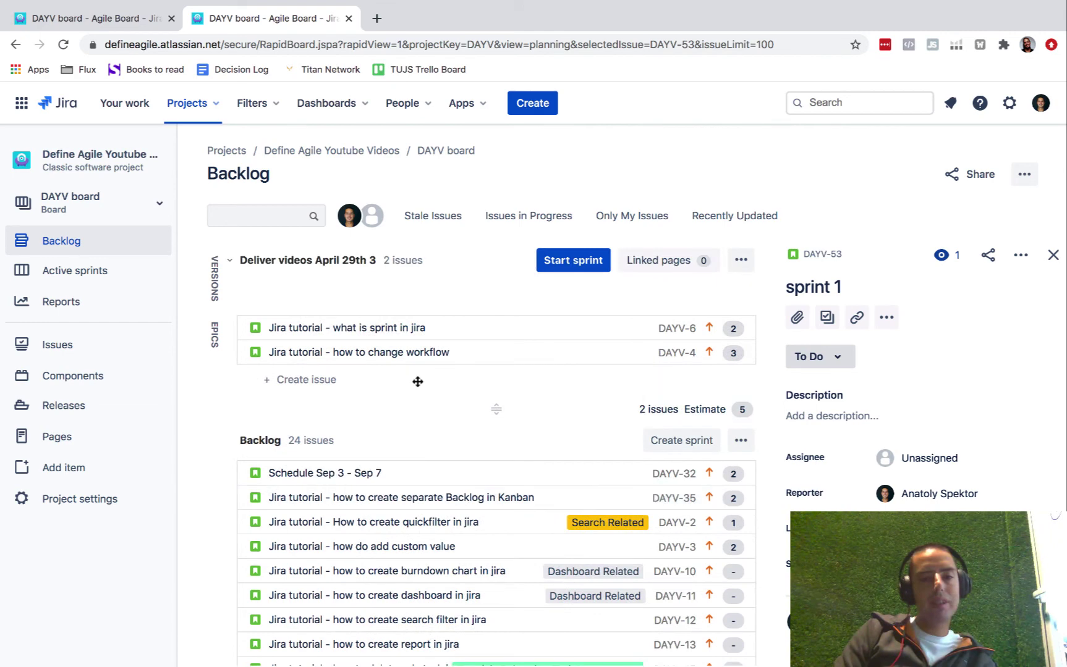
pyautogui.click(402, 330)
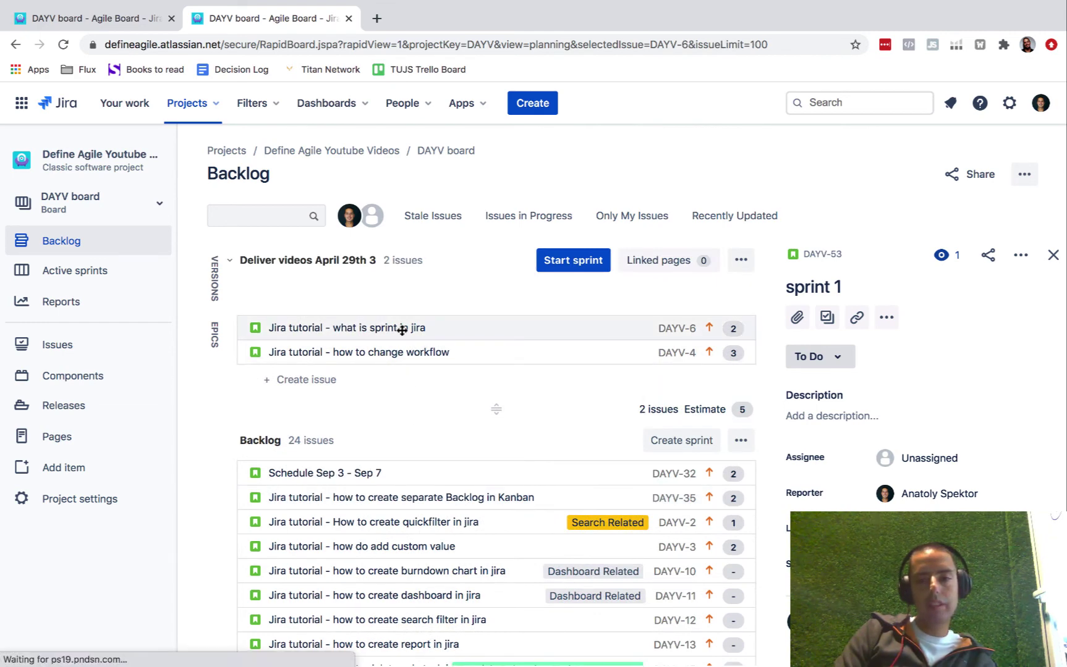
pyautogui.click(825, 323)
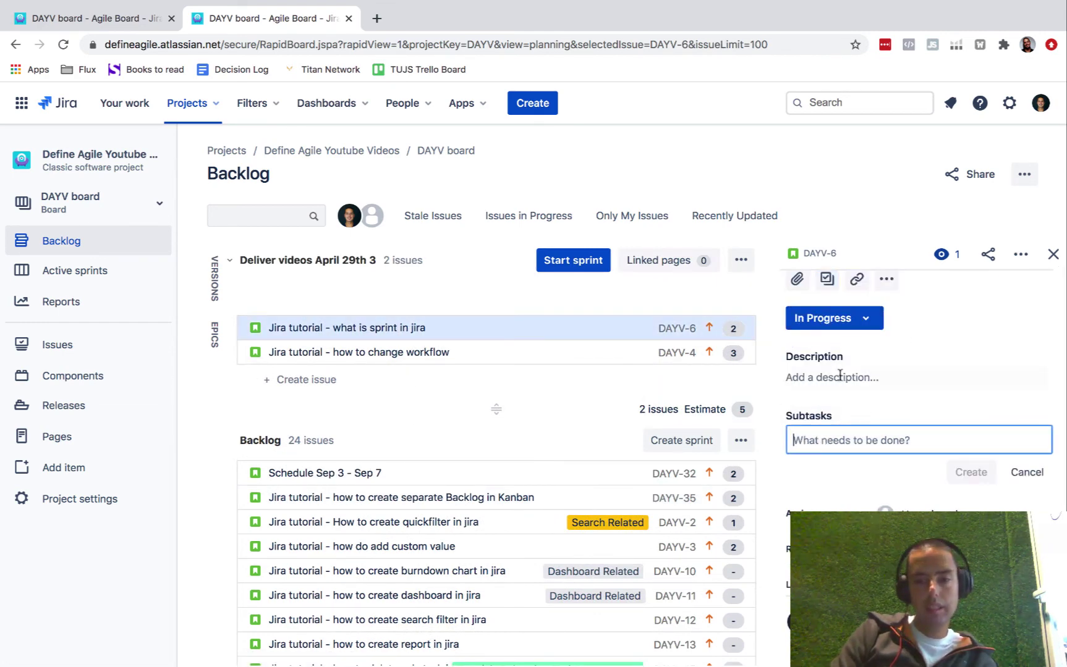
pyautogui.write('Sprint 2')
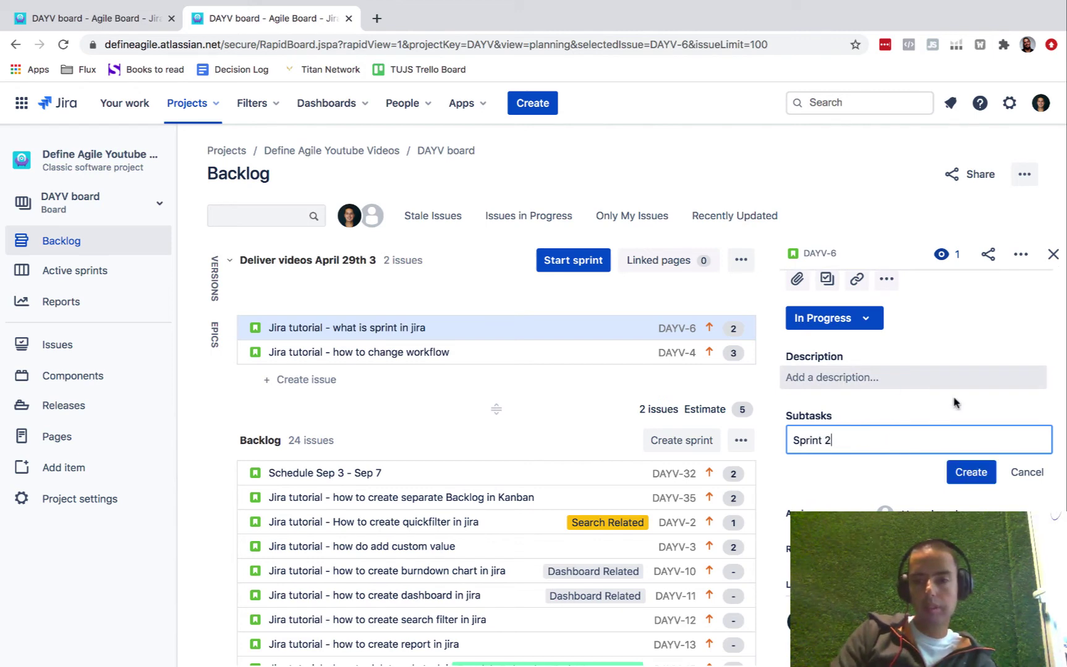
pyautogui.click(970, 472)
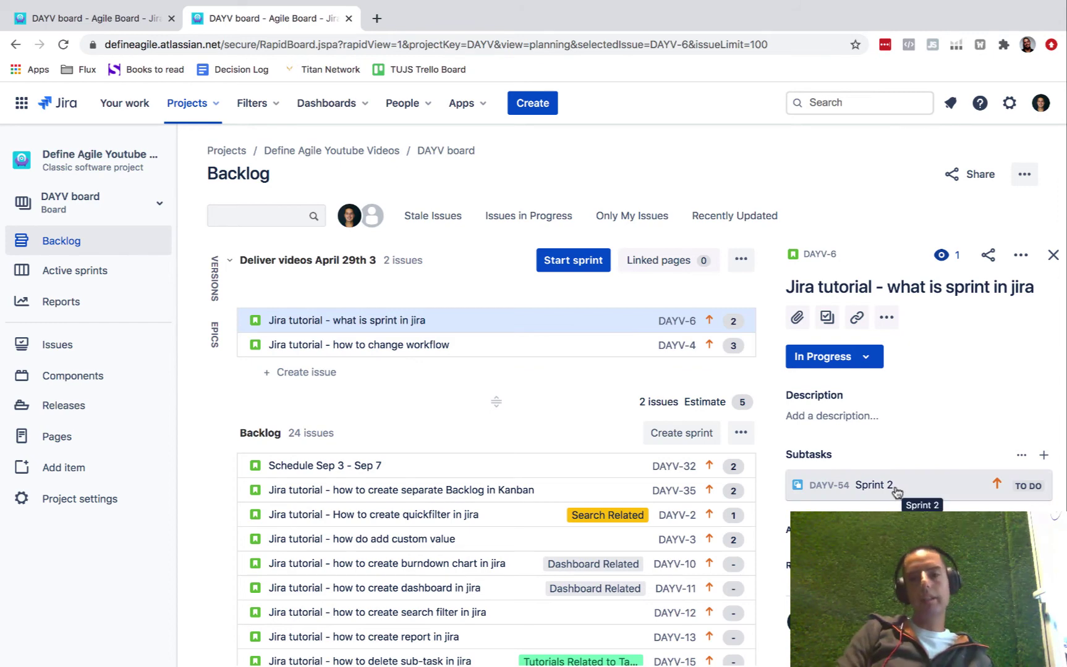
# Convert the "Sprint 2" subtask to a standalone issue of type Story and finish the conversion
pyautogui.click(873, 485)
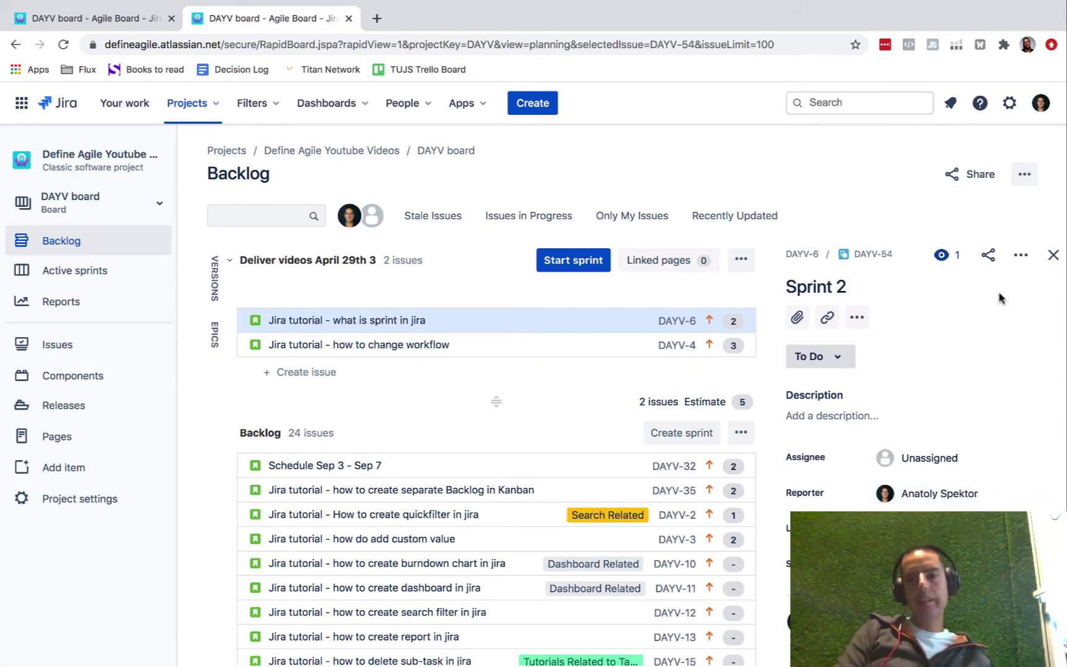
pyautogui.click(1022, 257)
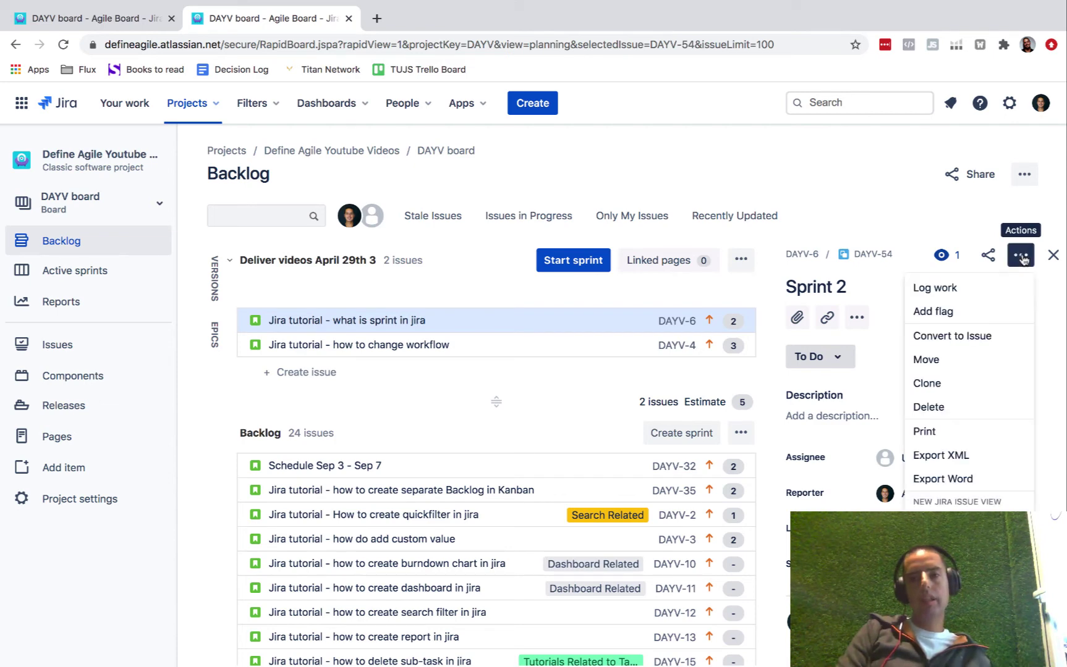
pyautogui.click(958, 339)
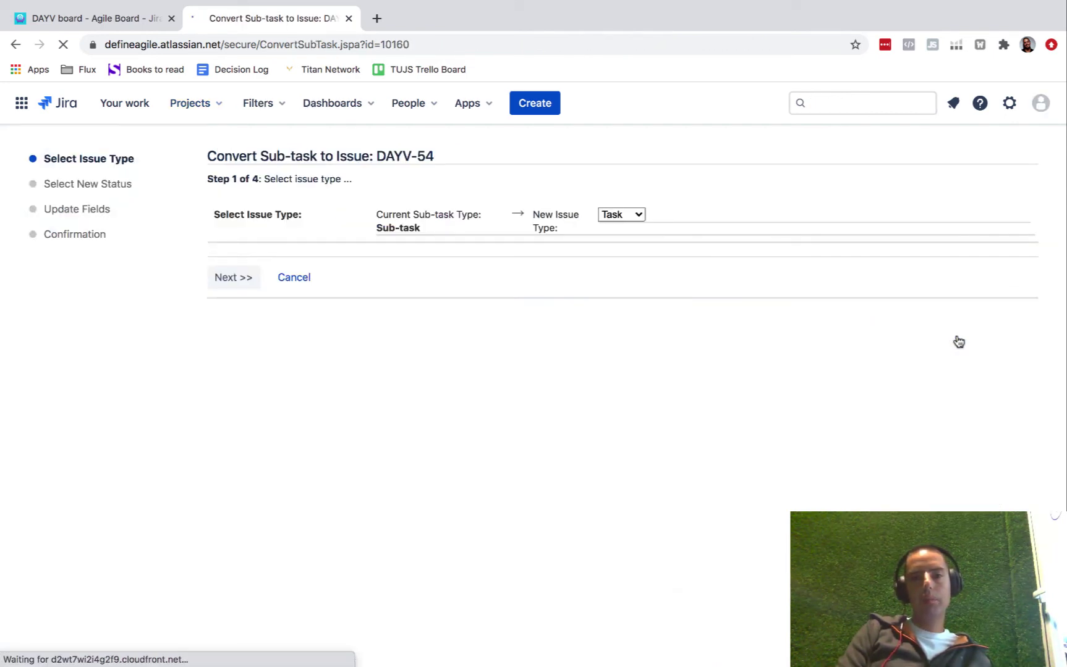
pyautogui.click(634, 217)
pyautogui.click(278, 279)
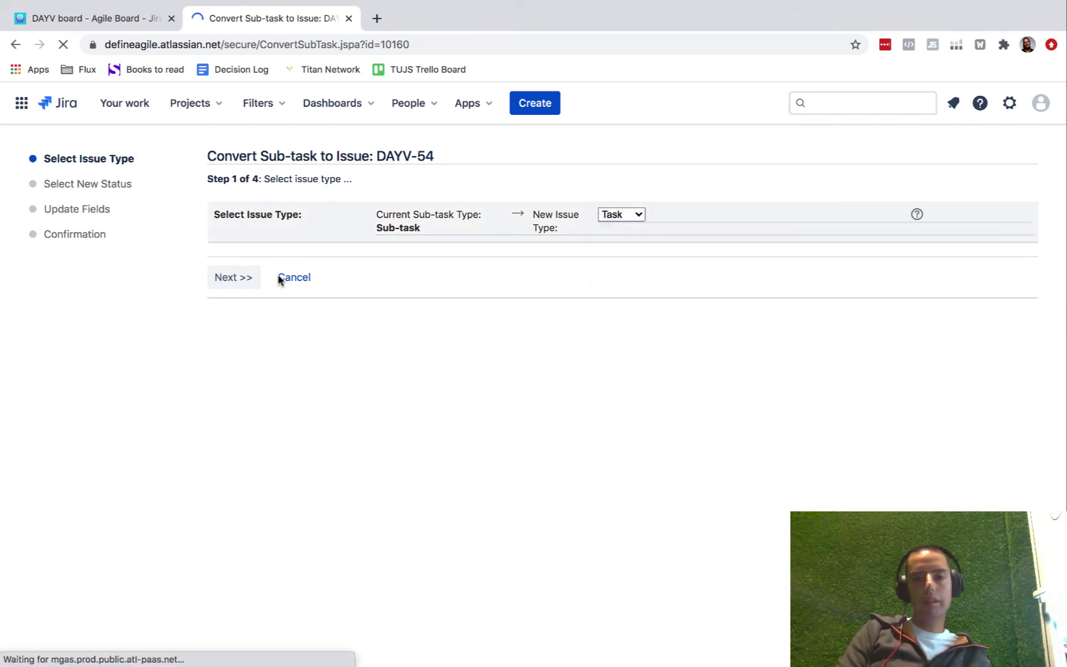
pyautogui.click(239, 278)
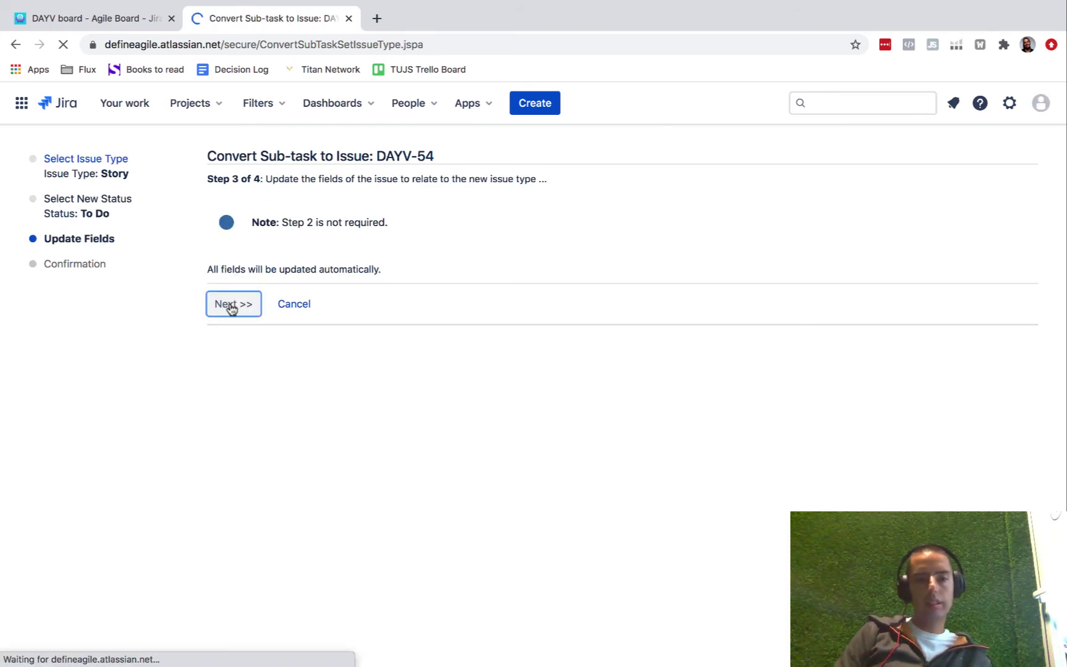
pyautogui.click(232, 304)
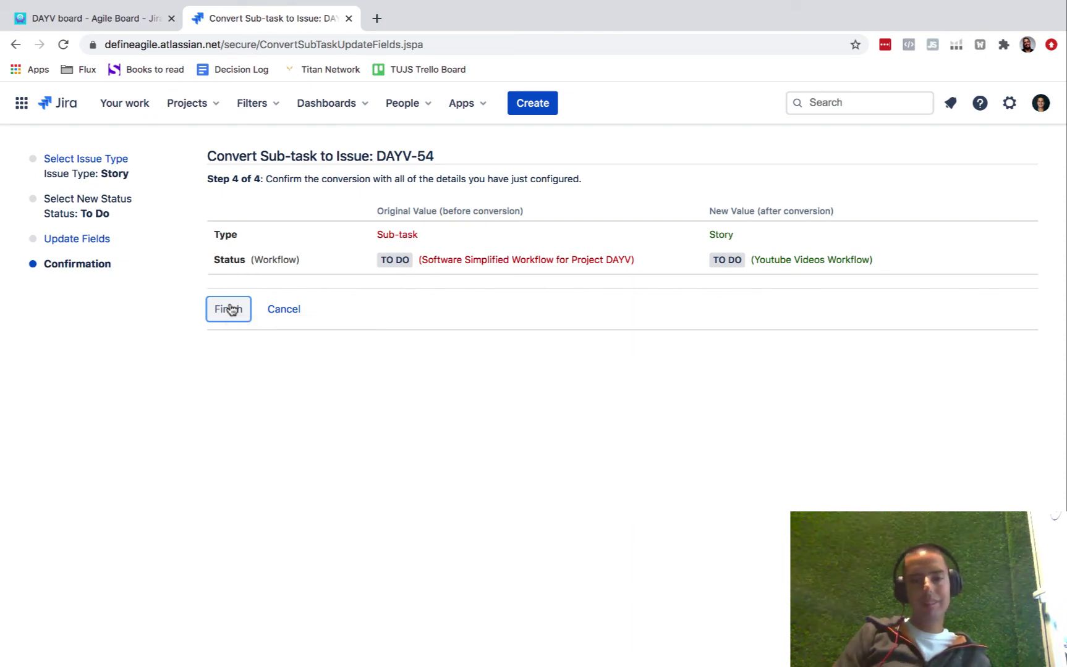
pyautogui.click(231, 310)
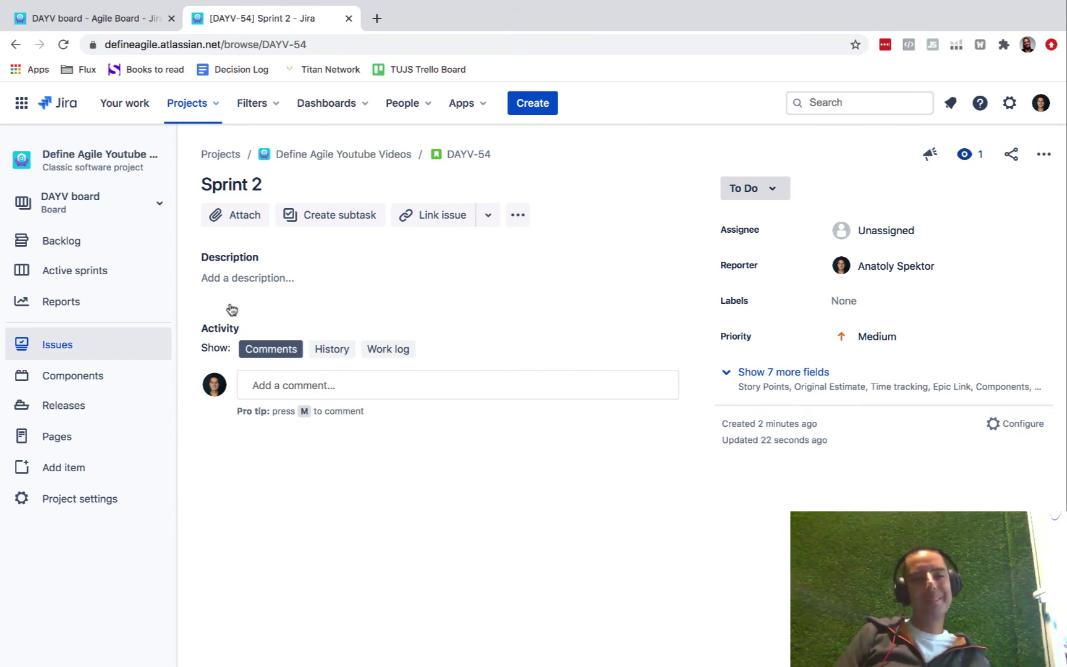
# Return to the DAYV board's backlog from the "Sprint 2" issue
pyautogui.click(65, 249)
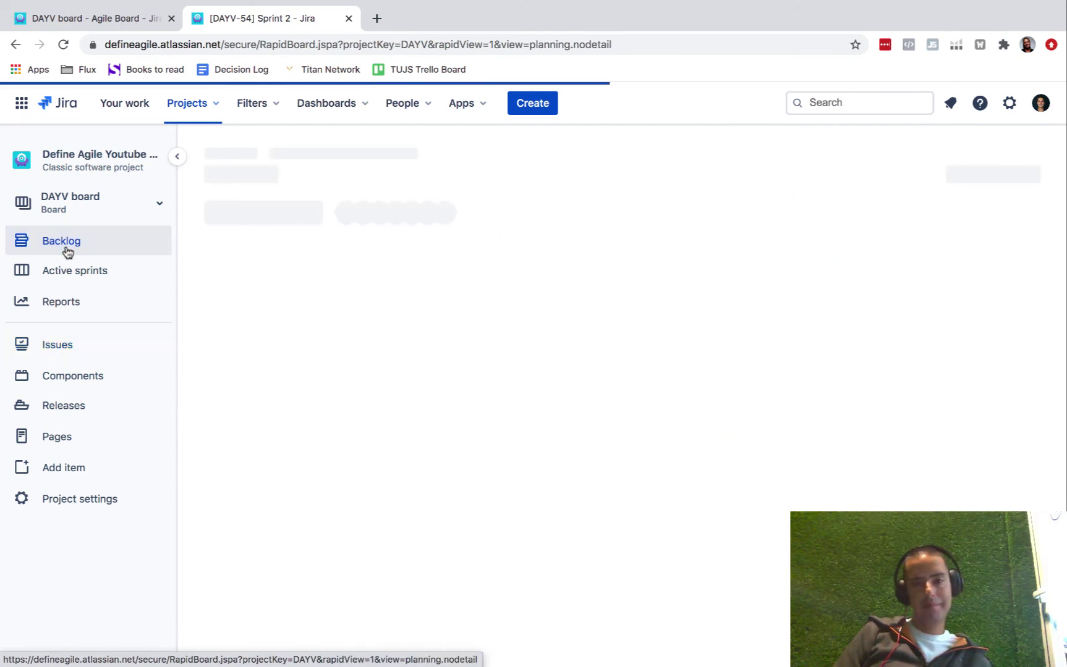